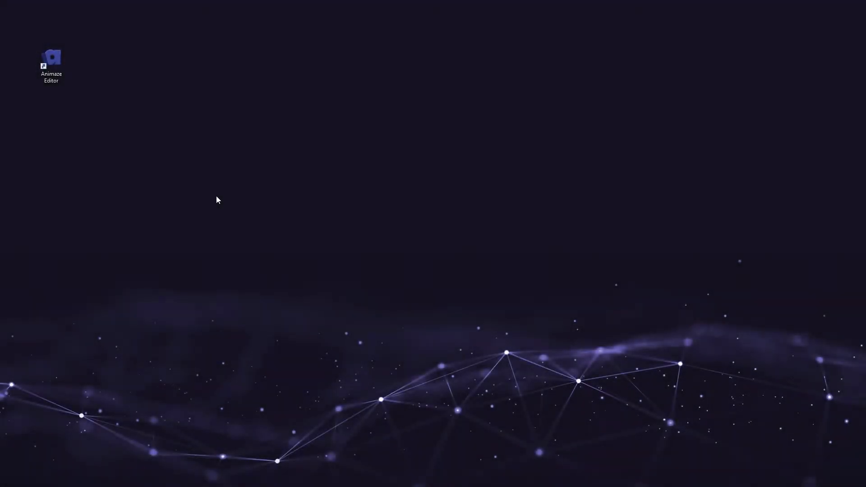
Step: Open Animaze Editor and choose PropCrownTest.FBX from the PropCrownTest folder as the 3D object to import
double_click(47, 74)
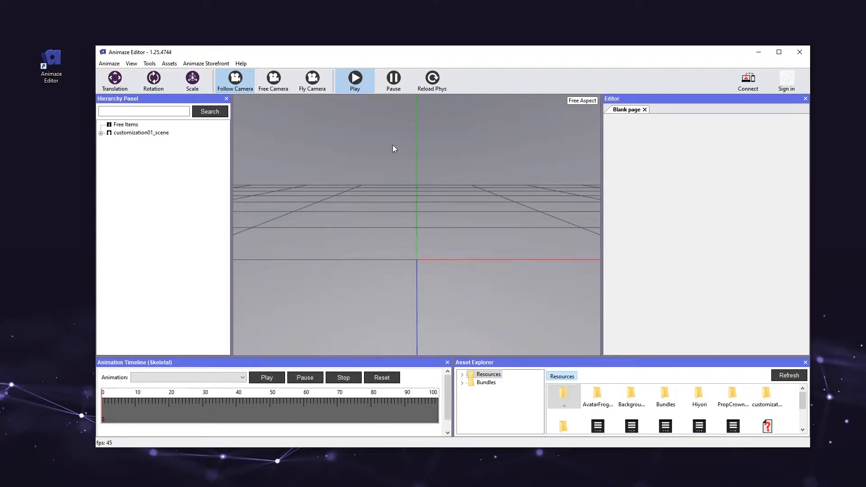
left_click(209, 186)
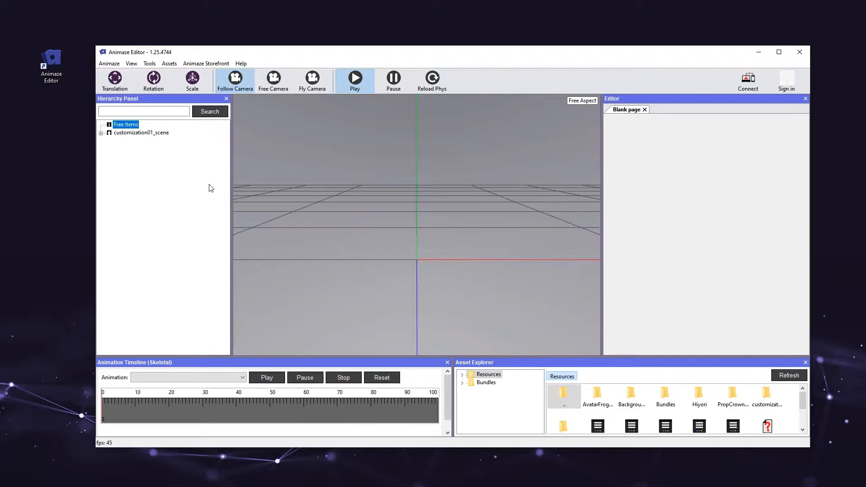
left_click(173, 63)
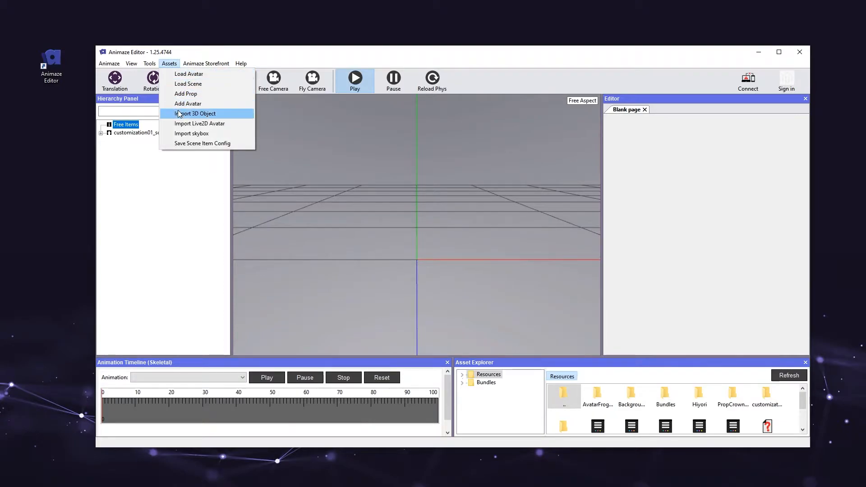
left_click(226, 110)
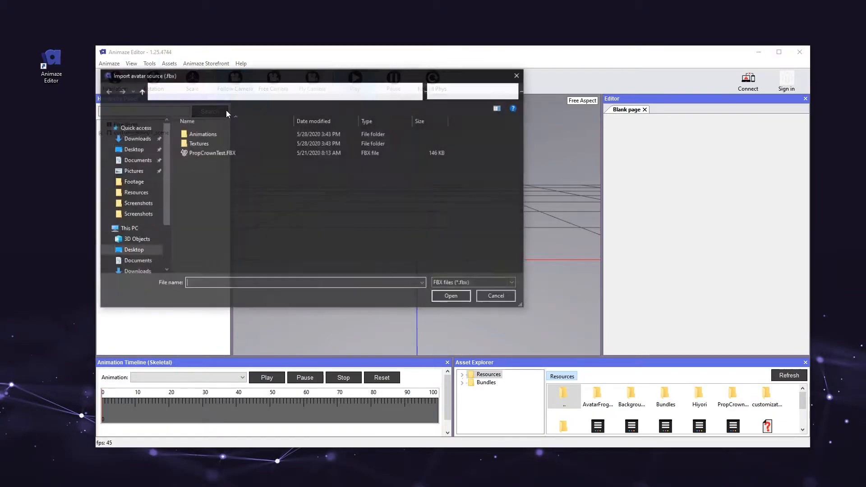
left_click_drag(245, 85, 347, 120)
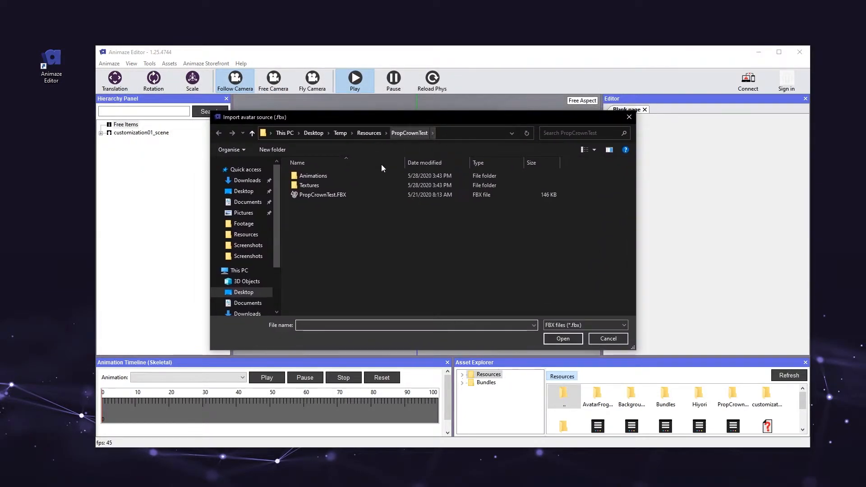
left_click(358, 196)
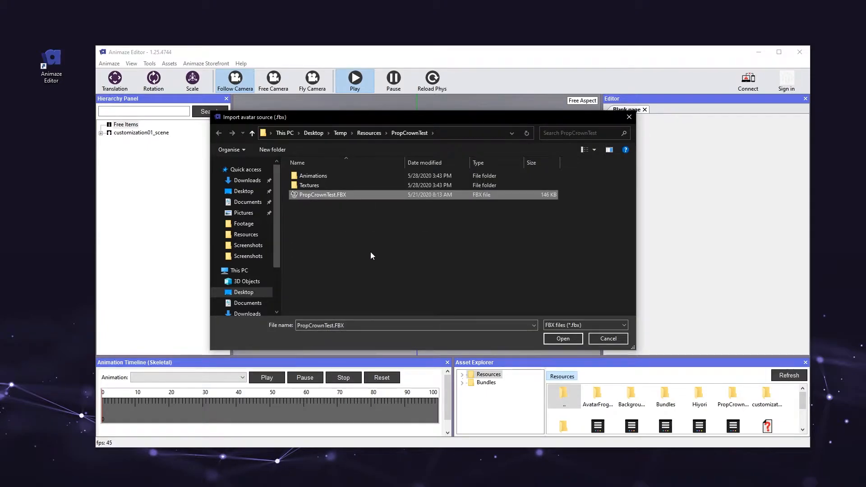
left_click(575, 340)
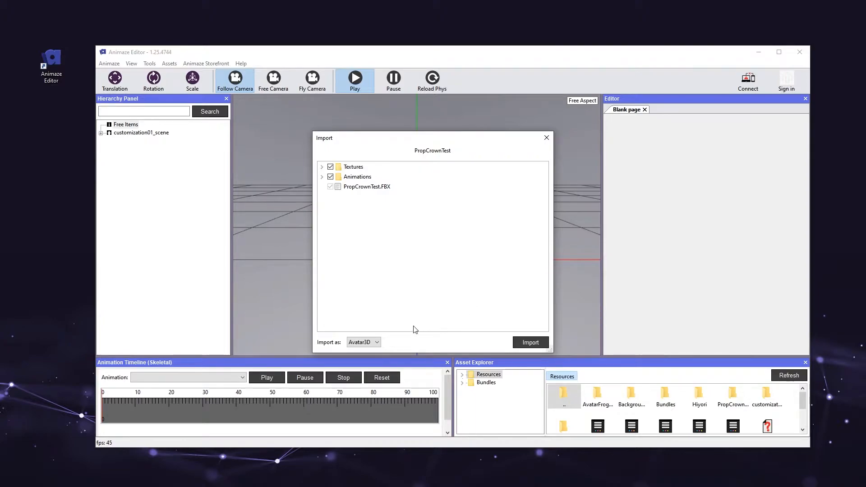
Step: Import the crown source as a Prop, including its Textures and Animations folders
left_click(378, 342)
left_click(372, 357)
left_click(545, 344)
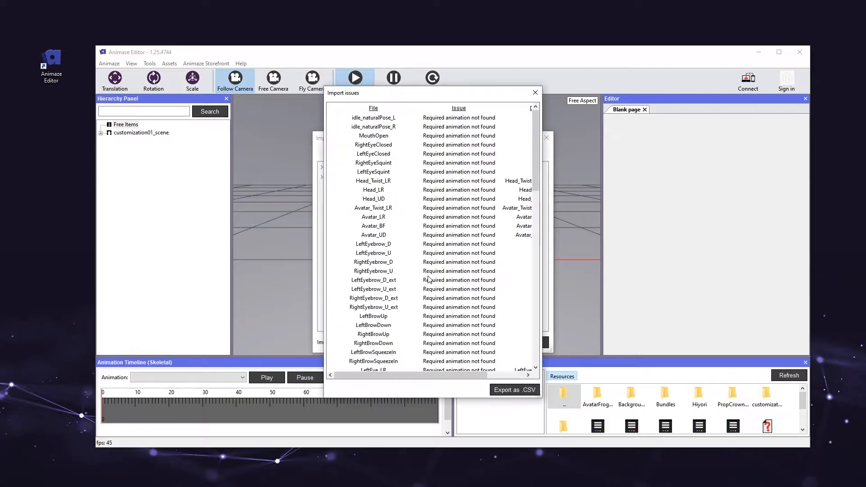
Step: Review the list of import issues and the import log, and close both
left_click_drag(536, 126, 542, 259)
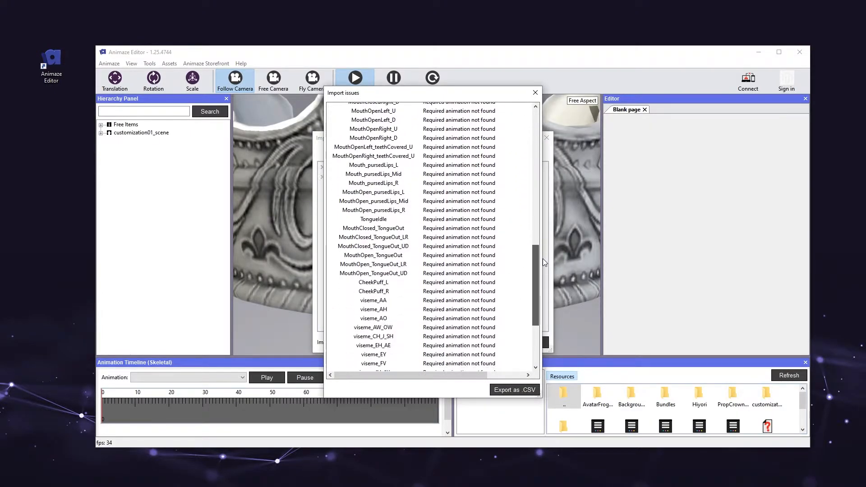
left_click(535, 94)
left_click_drag(517, 142, 443, 108)
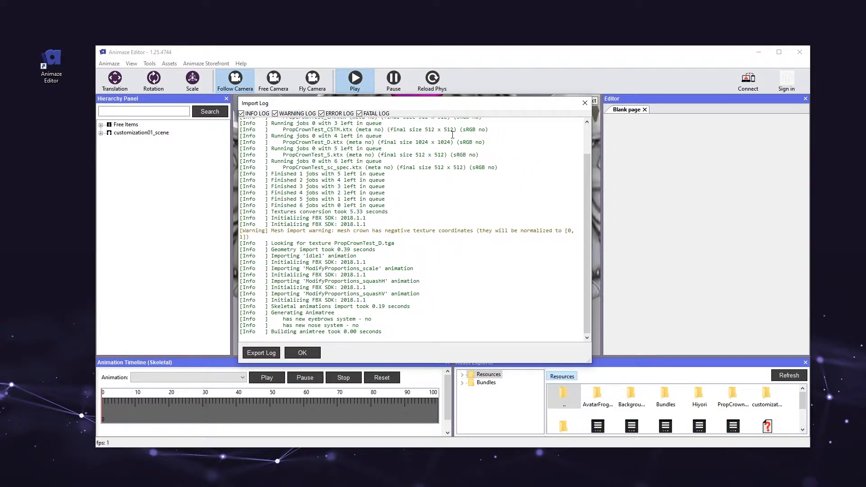
mouse_move(589, 247)
left_mouse_down()
mouse_move(588, 207)
mouse_move(586, 262)
left_mouse_up()
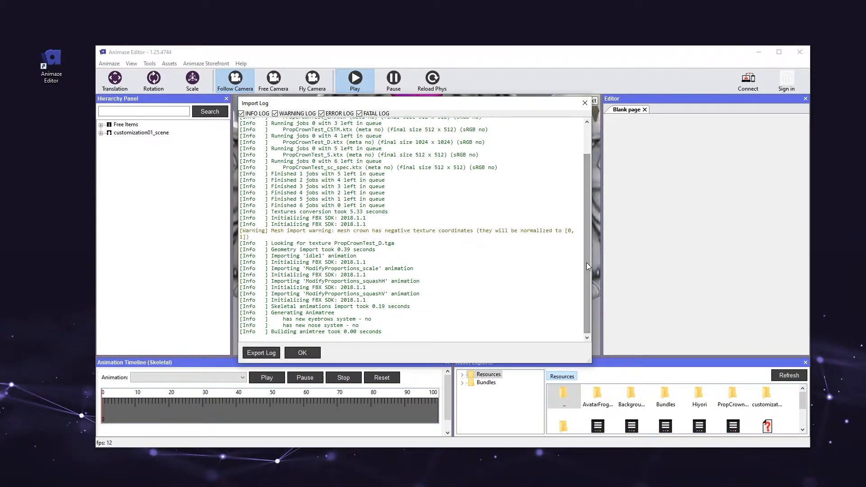
left_click(313, 355)
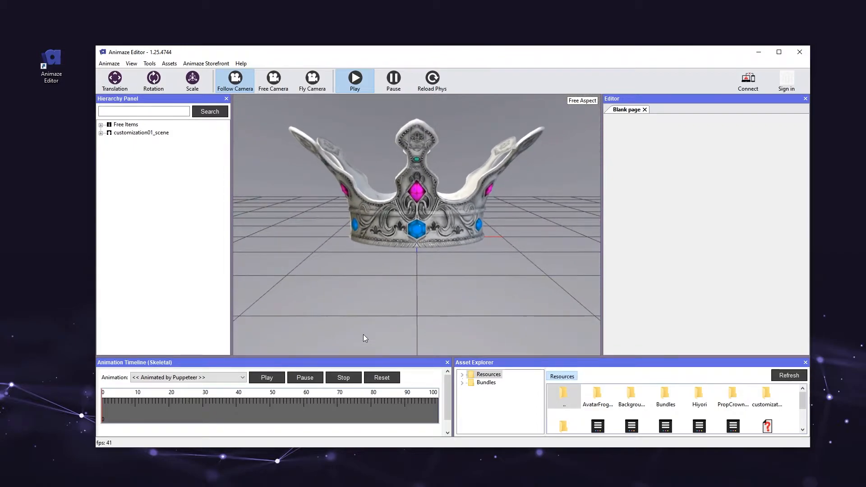
Step: Select PropCrownTest under Free Items and set its tag to Hat
mouse_move(501, 279)
left_mouse_down()
mouse_move(355, 296)
mouse_move(513, 292)
mouse_move(502, 286)
left_mouse_up()
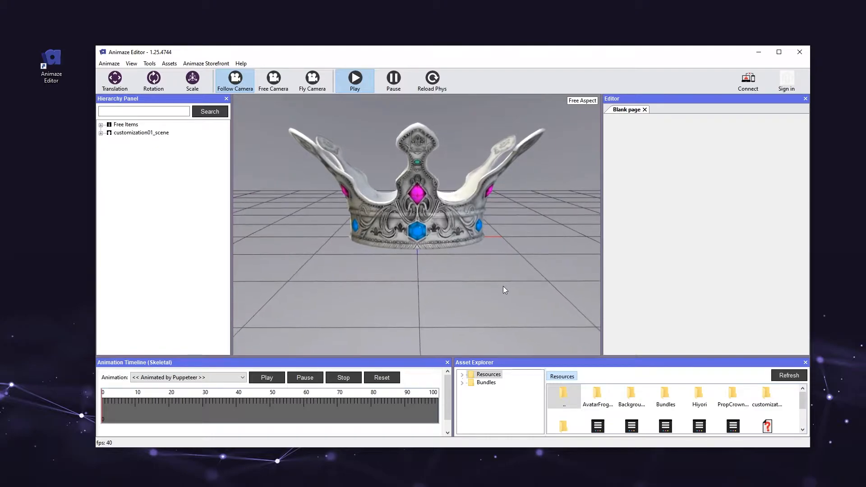
left_click(101, 125)
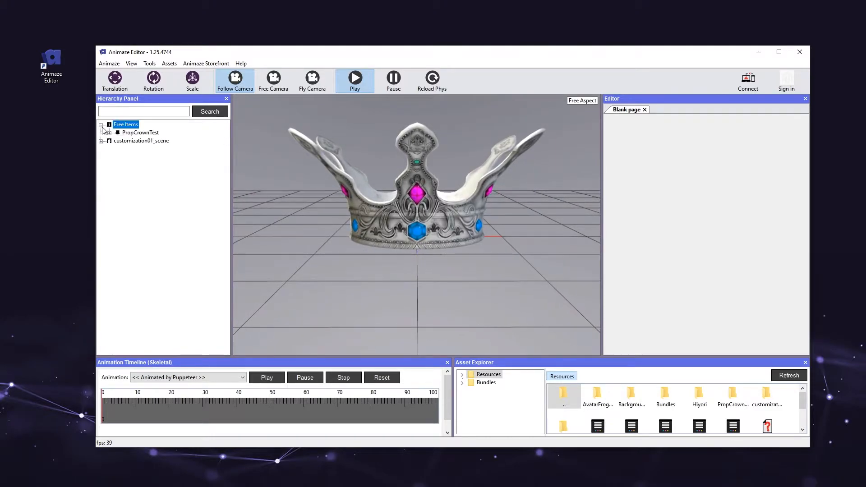
left_click(153, 133)
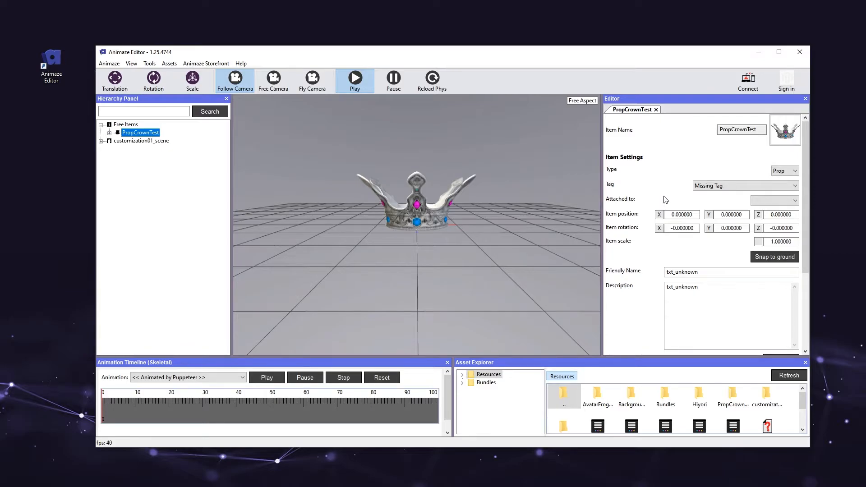
left_click(736, 187)
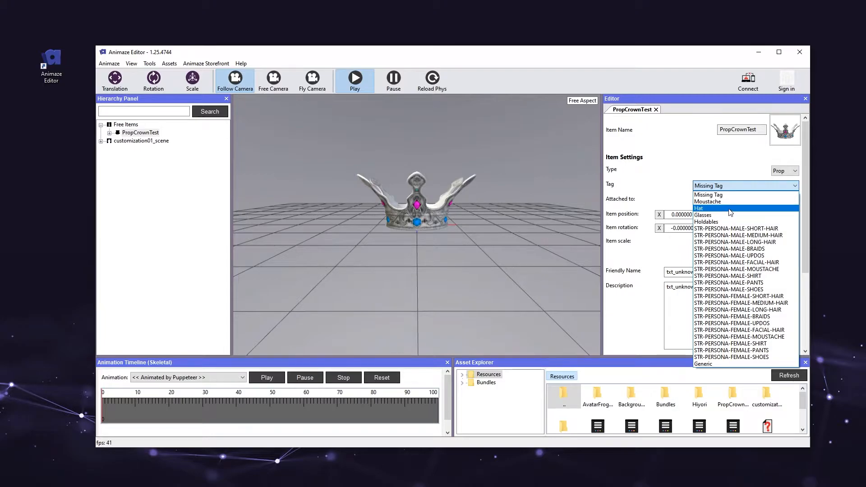
left_click(759, 210)
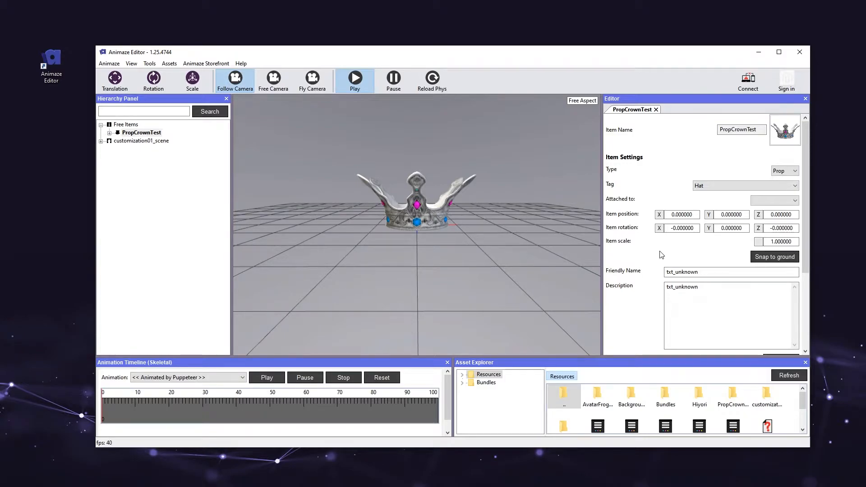
Step: Set the crown's item scale to 0.1
left_click_drag(510, 133, 504, 277)
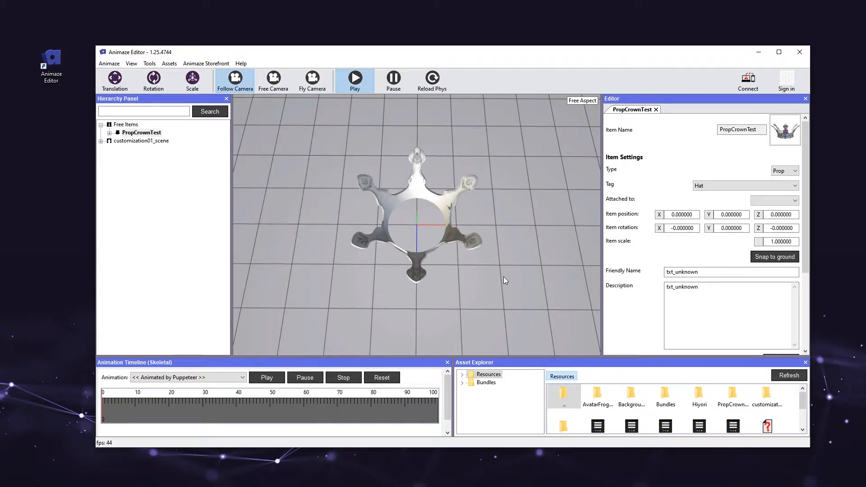
left_click_drag(503, 277, 501, 168)
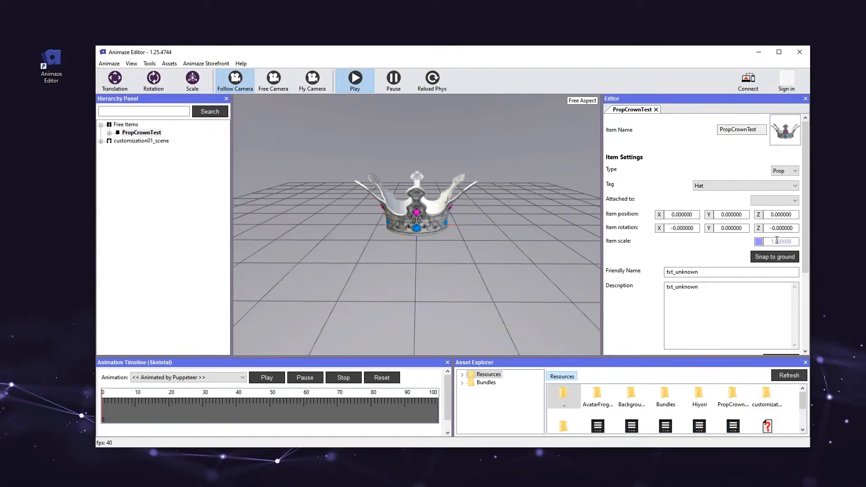
left_click_drag(797, 239, 769, 241)
type("0.1")
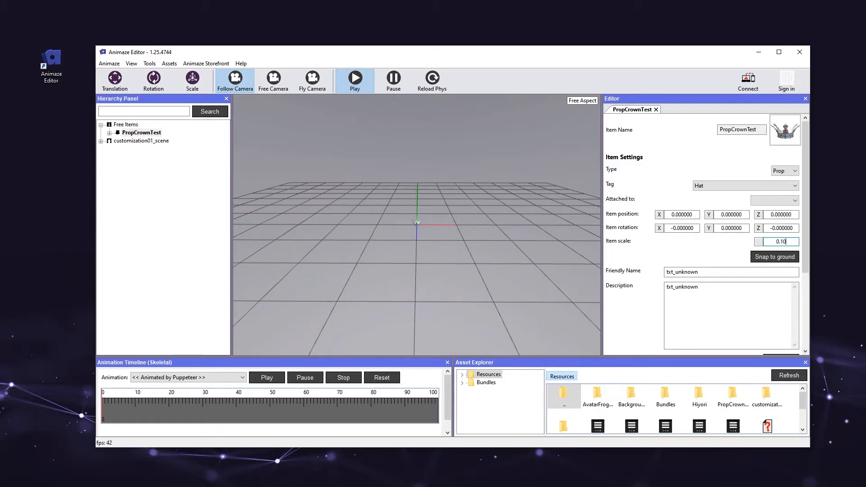
key("Return")
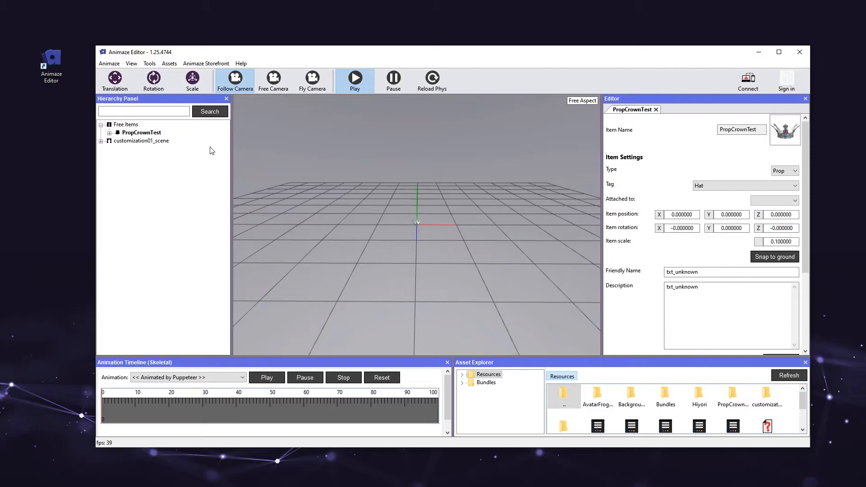
Step: Reset the camera for PropCrownTest and bring the crown into close view
right_click(156, 133)
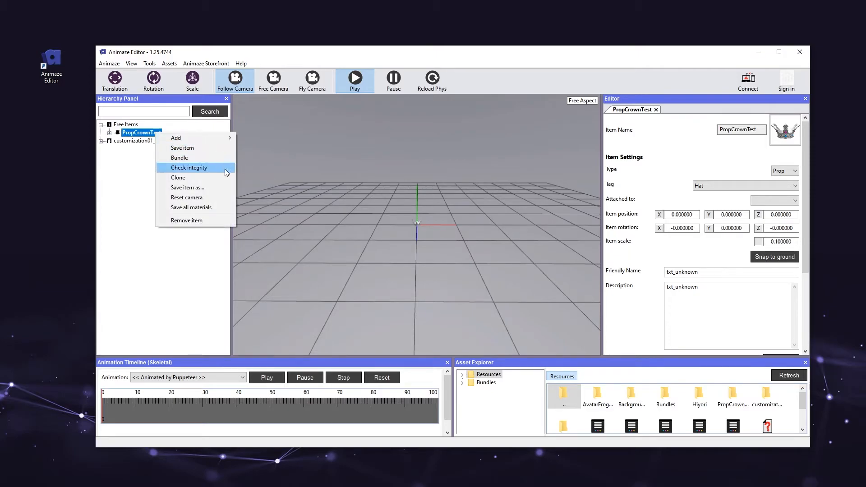
left_click(230, 201)
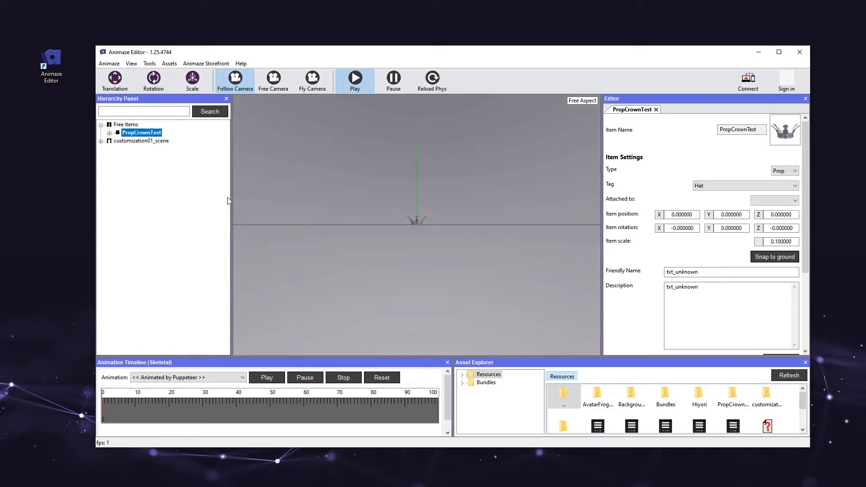
scroll(367, 204, "up", 10)
scroll(366, 209, "down", 5)
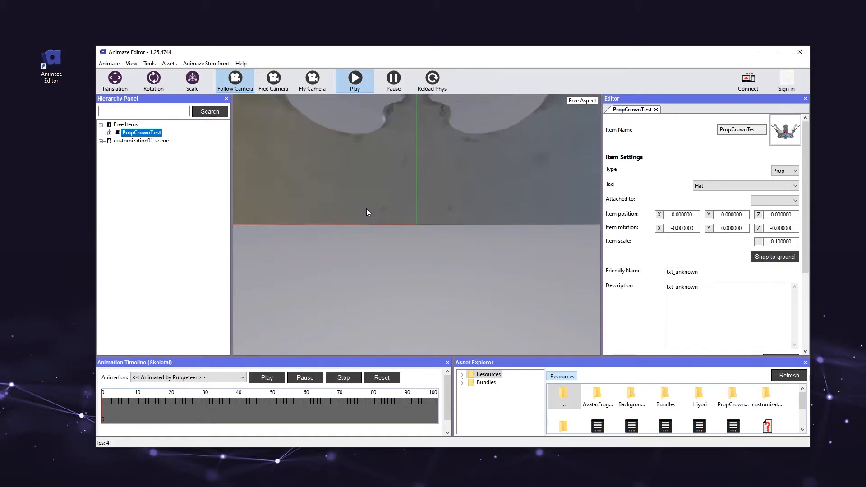
scroll(366, 208, "up", 4)
left_click_drag(367, 207, 470, 253)
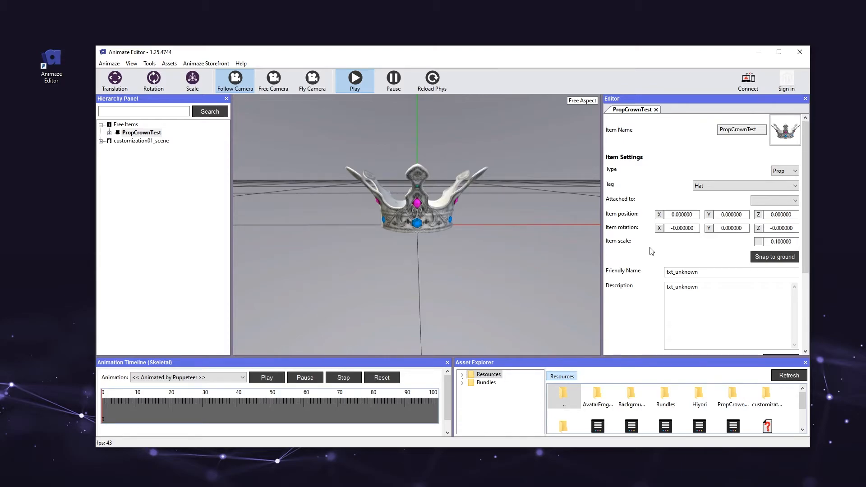
Step: Add a new customization option of type Animation customization to the crown
scroll(651, 251, "down", 5)
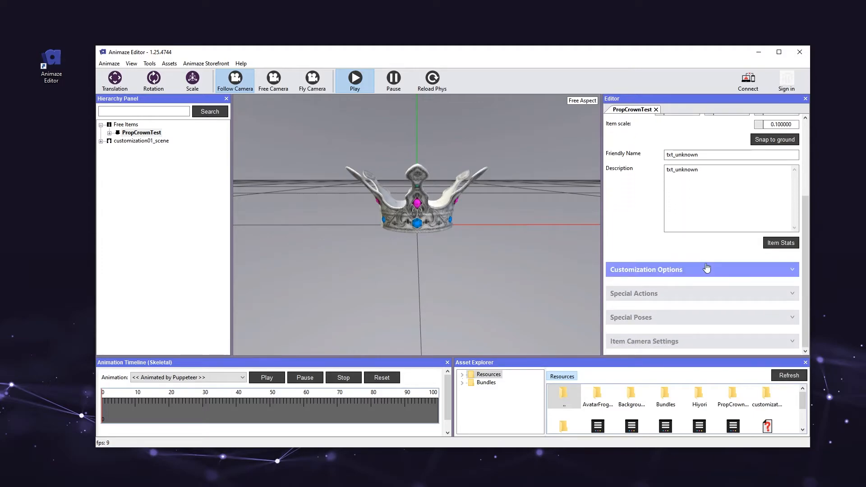
left_click(706, 268)
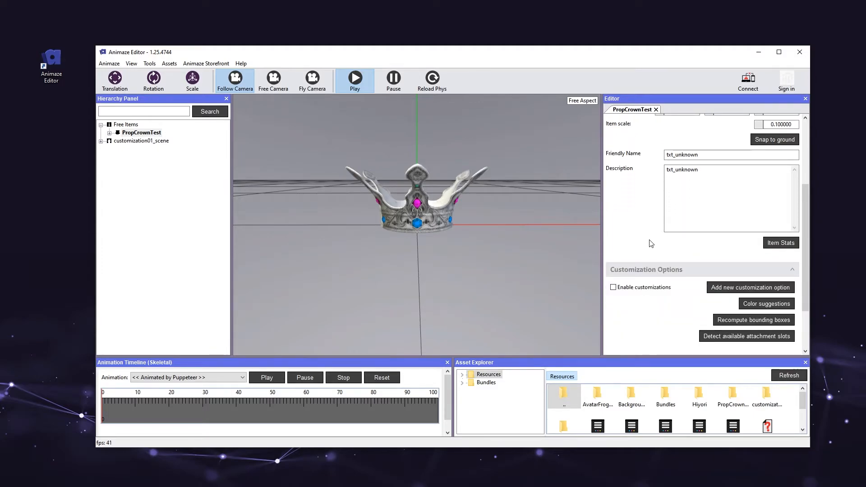
scroll(651, 244, "down", 2)
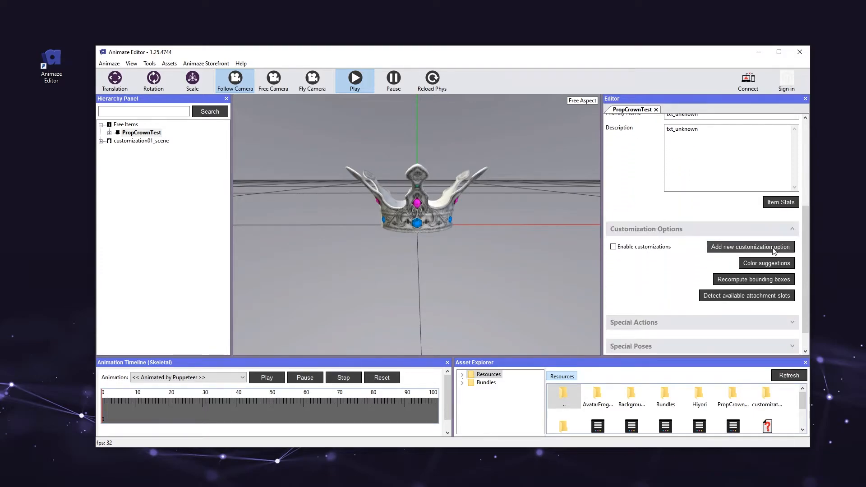
left_click(749, 247)
left_click(454, 244)
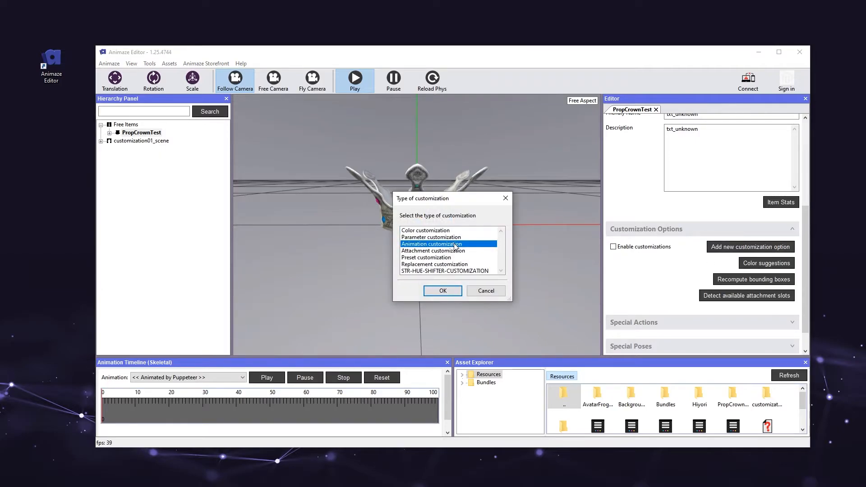
left_click(451, 296)
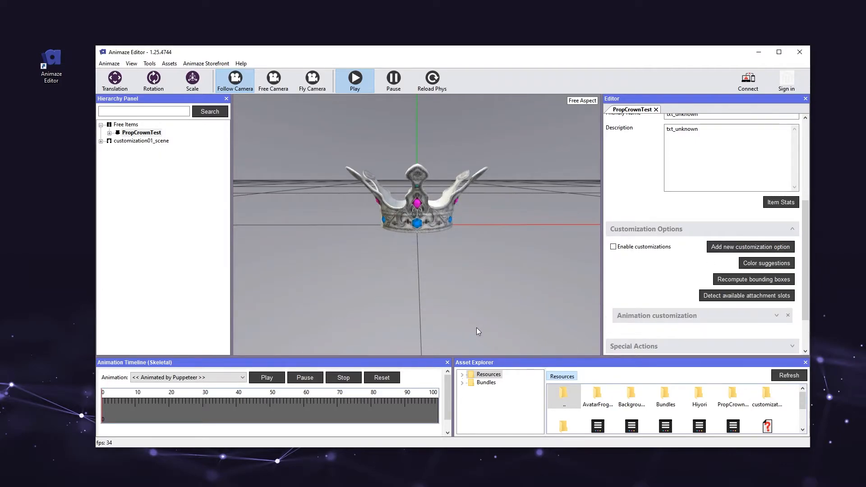
Step: Assign ModifyProportions_scale.fbx from the Animations folder to the animation customization and compute its default value
left_click(625, 319)
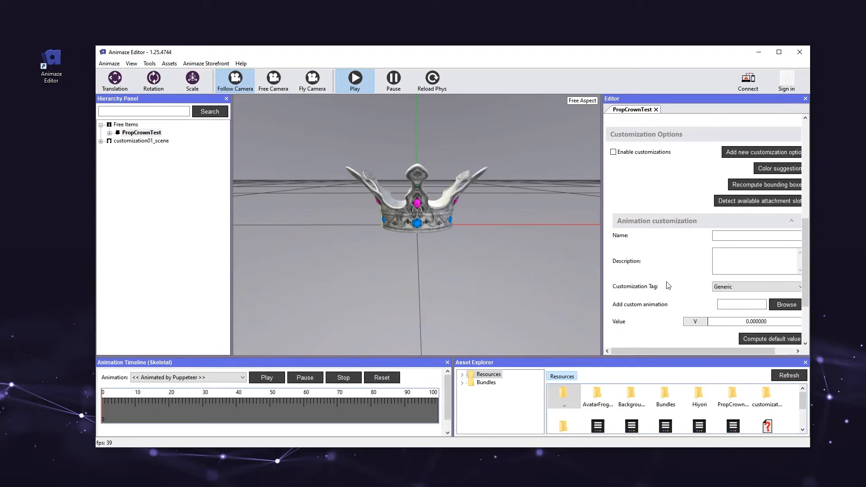
left_click(780, 305)
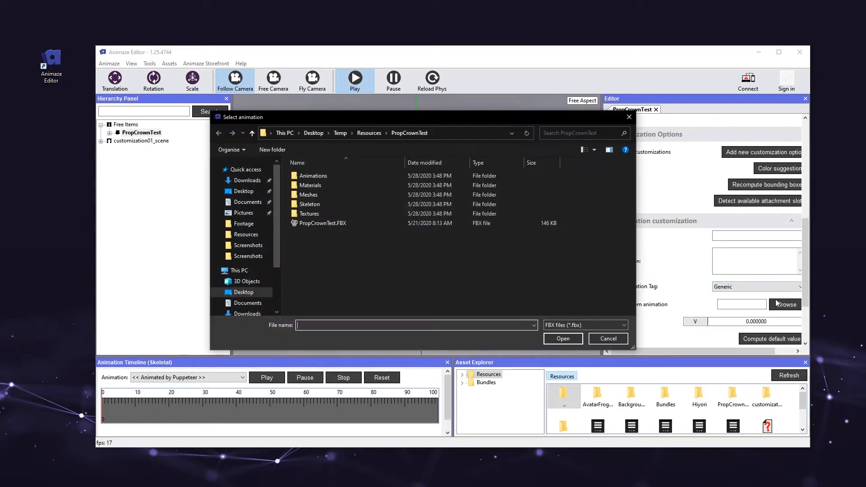
left_click(332, 175)
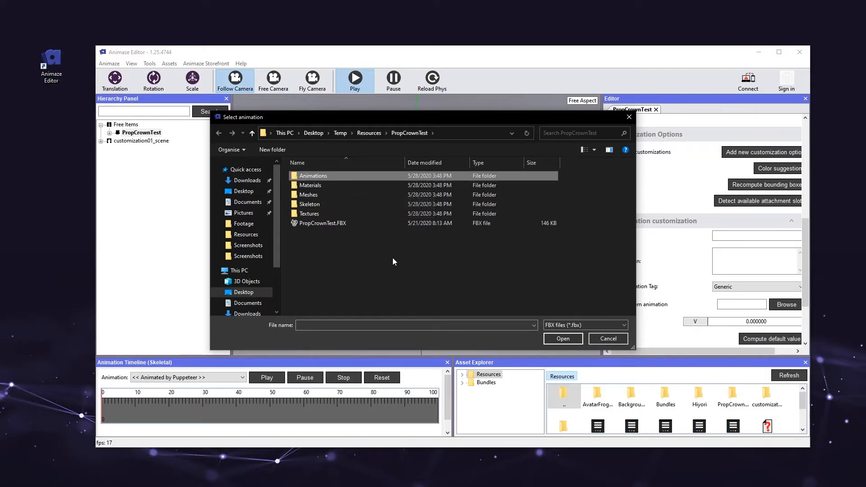
key("Return")
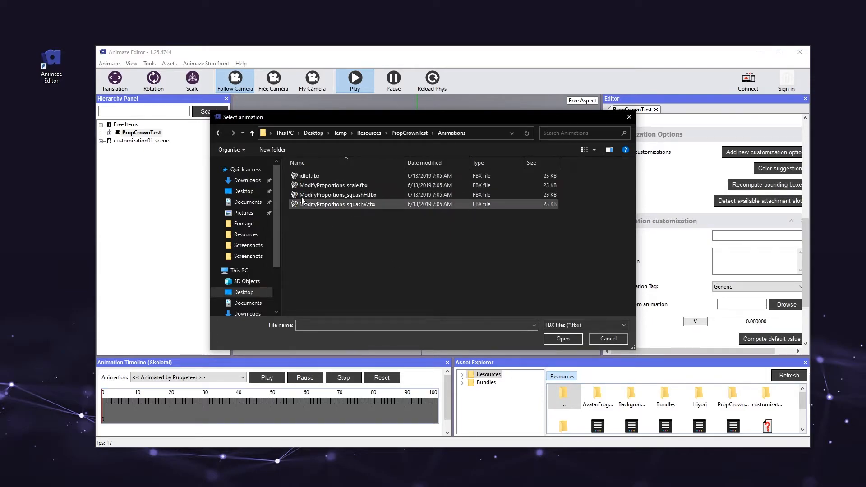
left_click(335, 190)
left_click(575, 342)
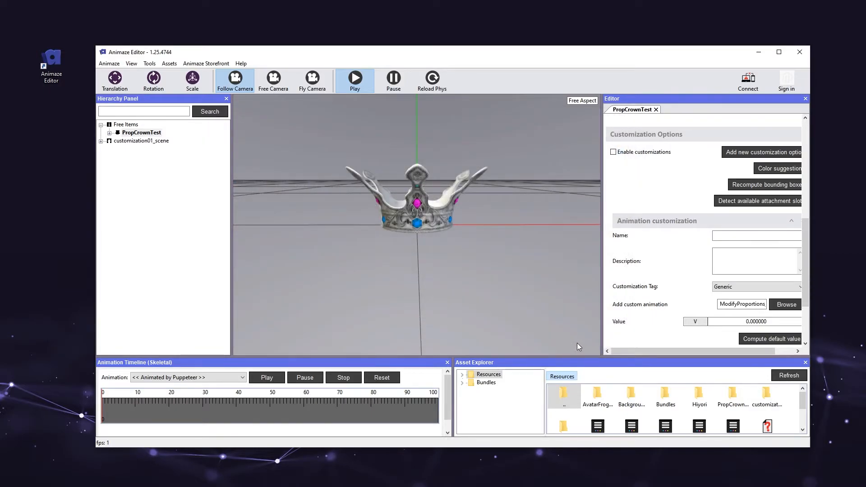
scroll(649, 335, "down", 3)
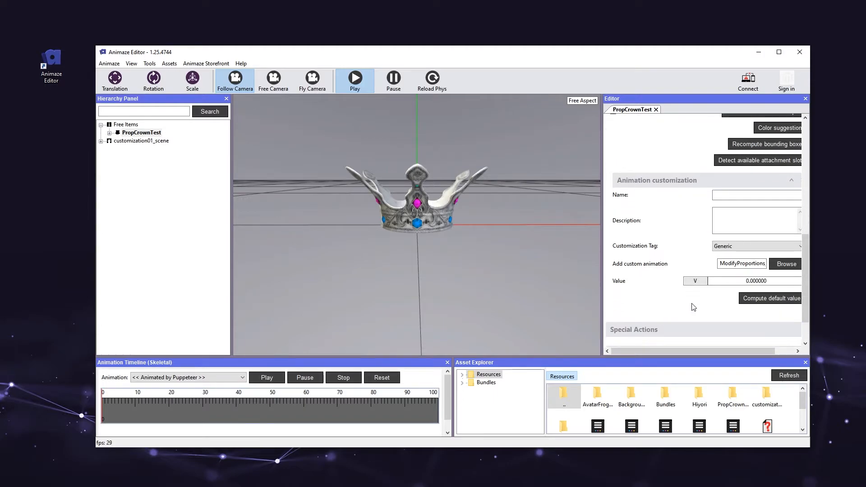
left_click(762, 300)
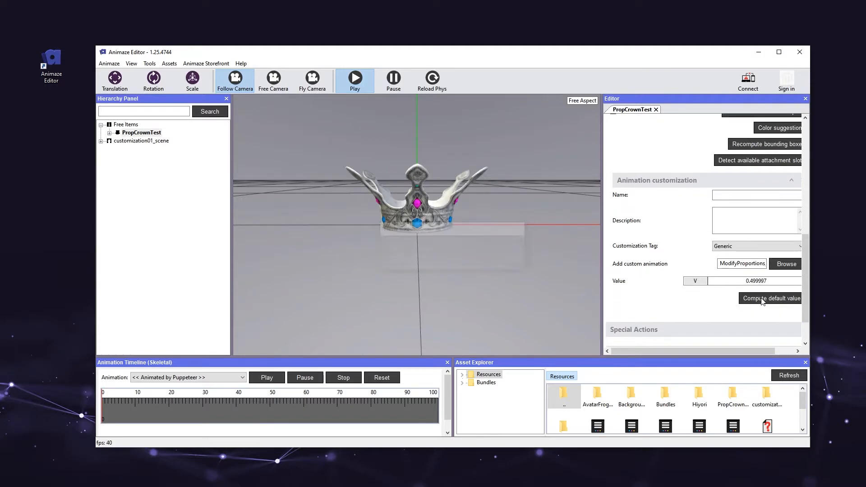
left_click(727, 280)
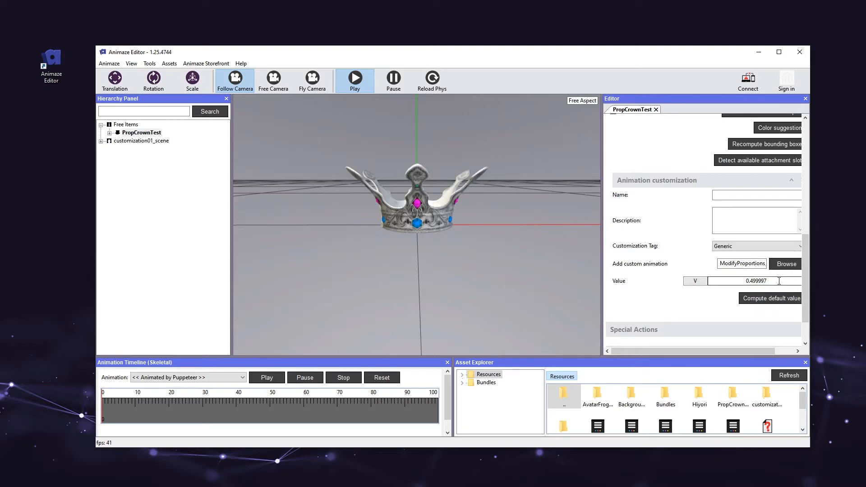
left_click(707, 296)
left_click_drag(672, 350, 651, 350)
Step: Save the PropCrownTest item with its new customization settings
right_click(155, 135)
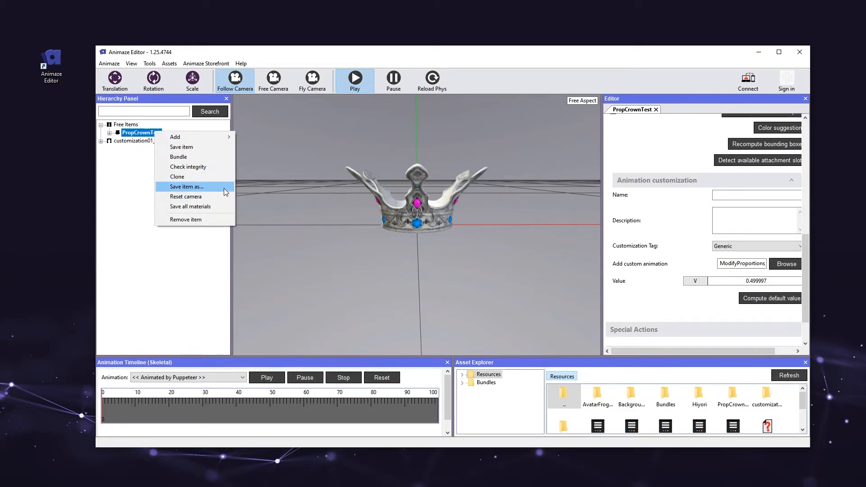
left_click(218, 147)
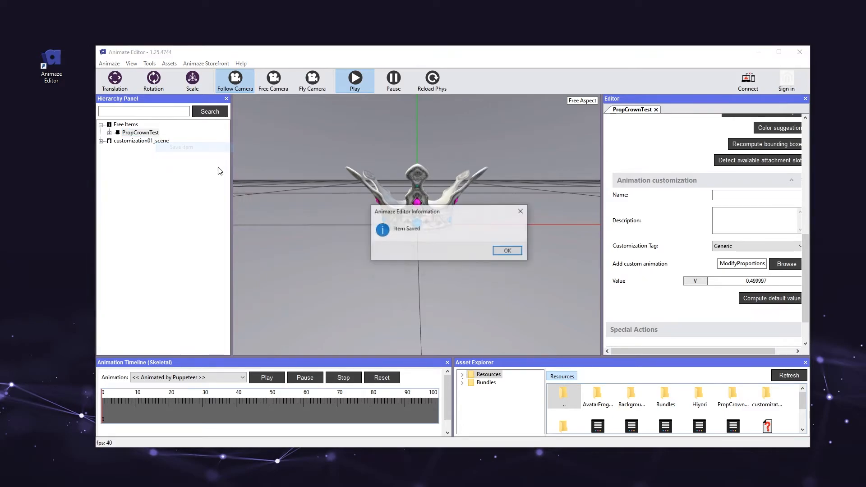
left_click(510, 251)
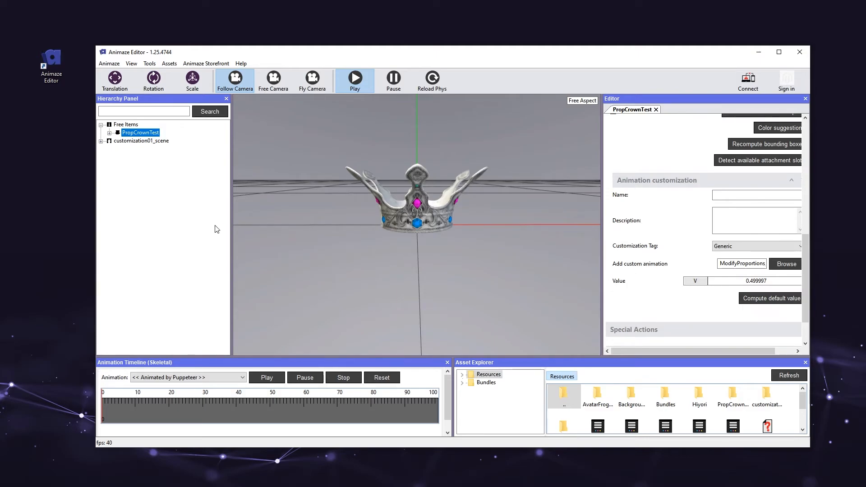
Step: Open Local Connect and start the connection on port 27015 to show the pairing QR code
left_click(149, 63)
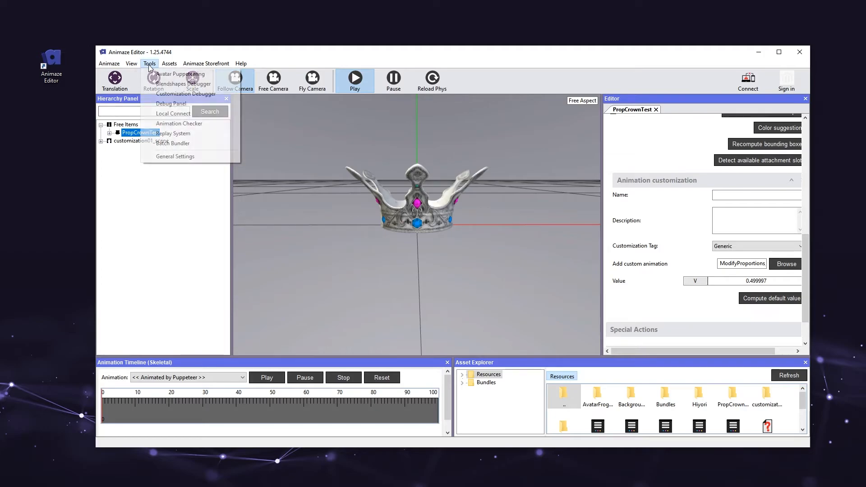
left_click(165, 115)
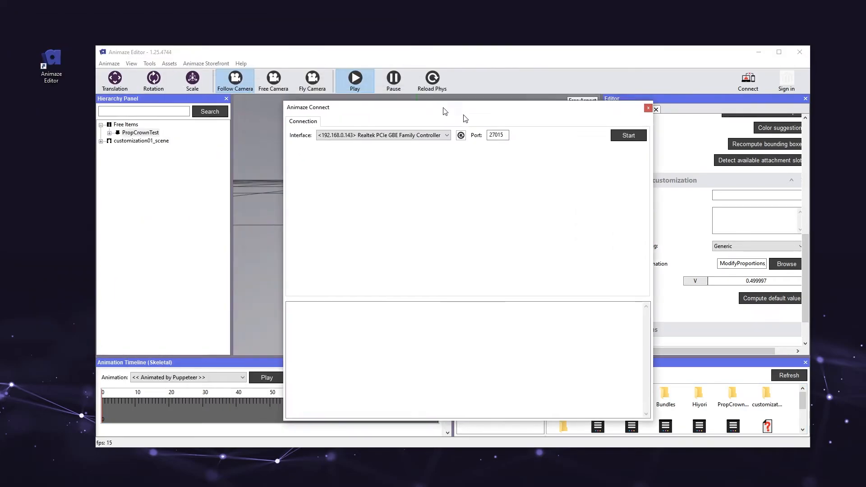
left_click_drag(445, 112, 493, 126)
left_click(676, 149)
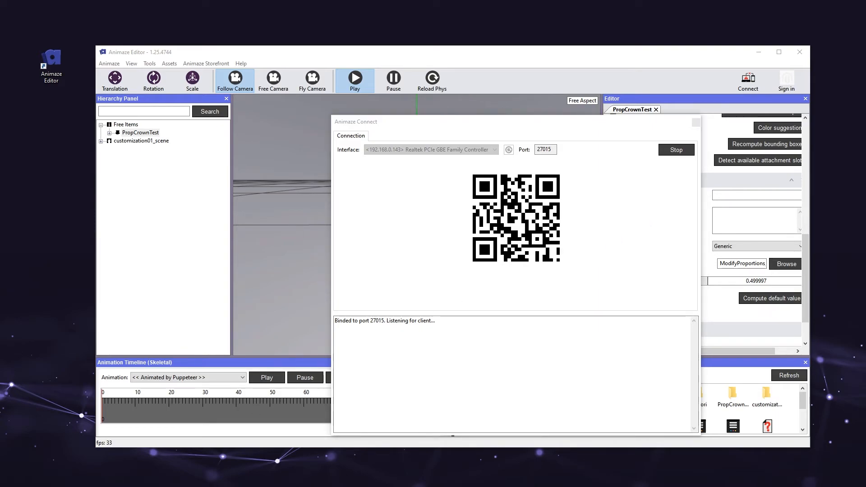
Step: Switch to the Animaze mobile app and, in its settings, restore purchases and connect to the editor
left_click(441, 272)
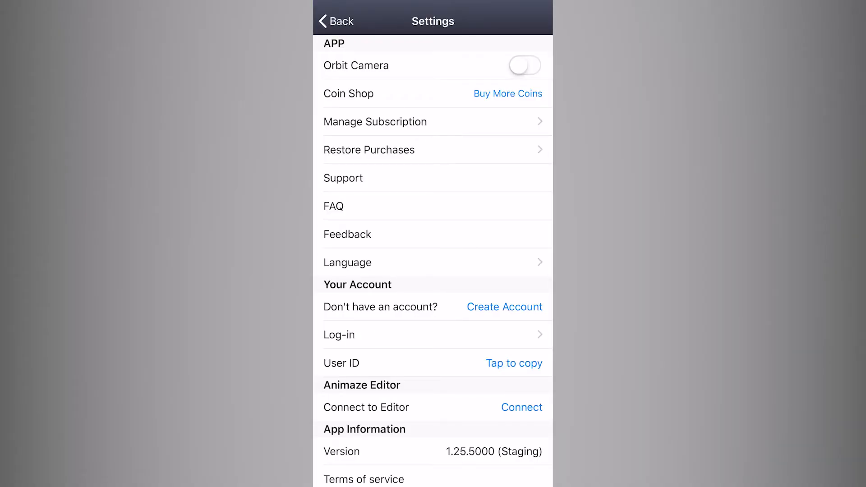
left_click(433, 150)
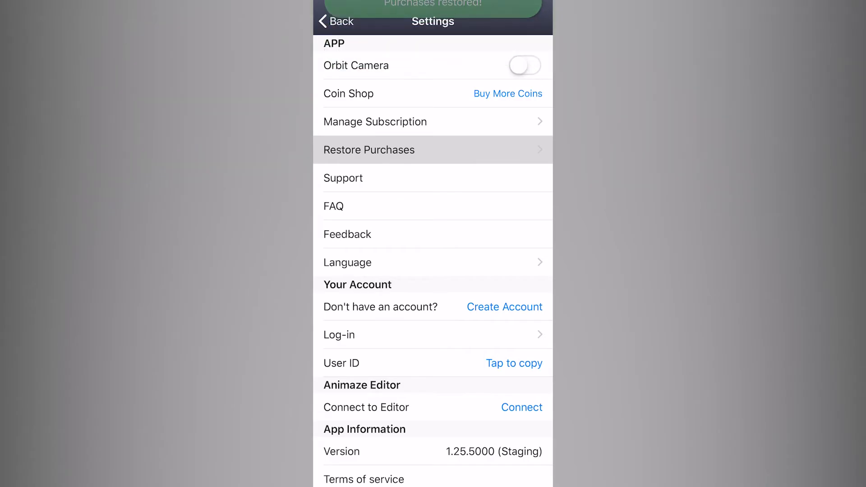
scroll(433, 243, "down", 3)
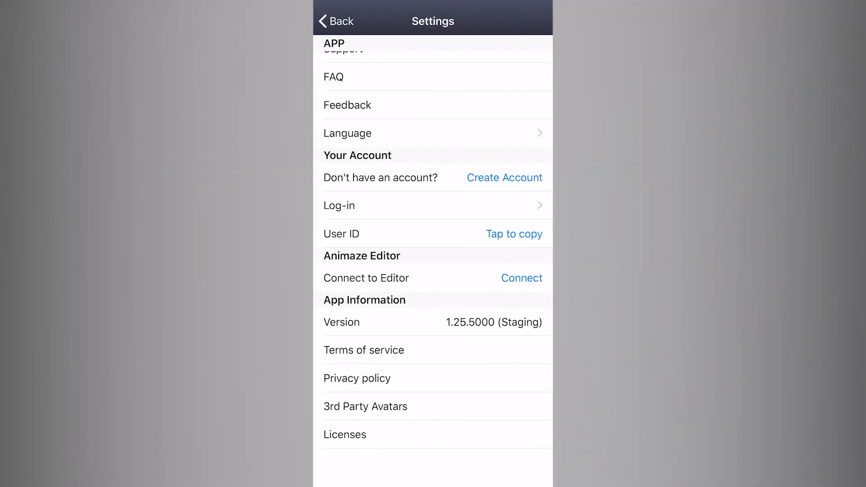
left_click(521, 278)
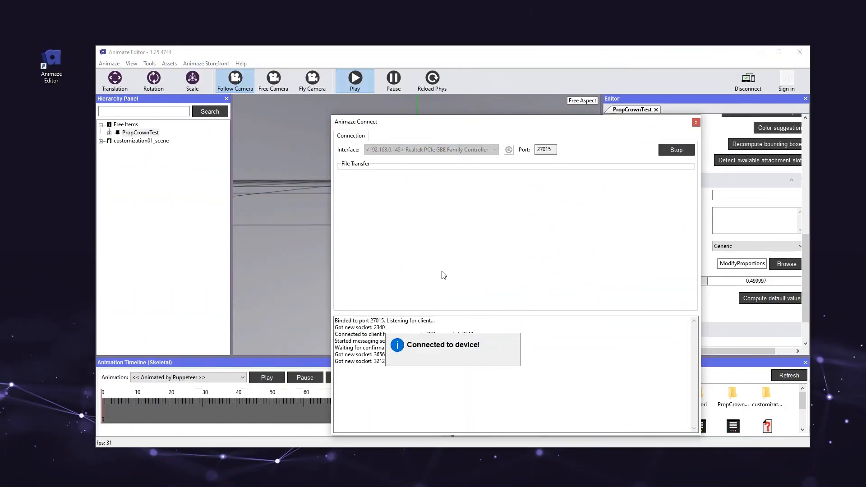
Step: Switch back to Animaze Editor and send the PropCrownTest item to the connected device
right_click(152, 135)
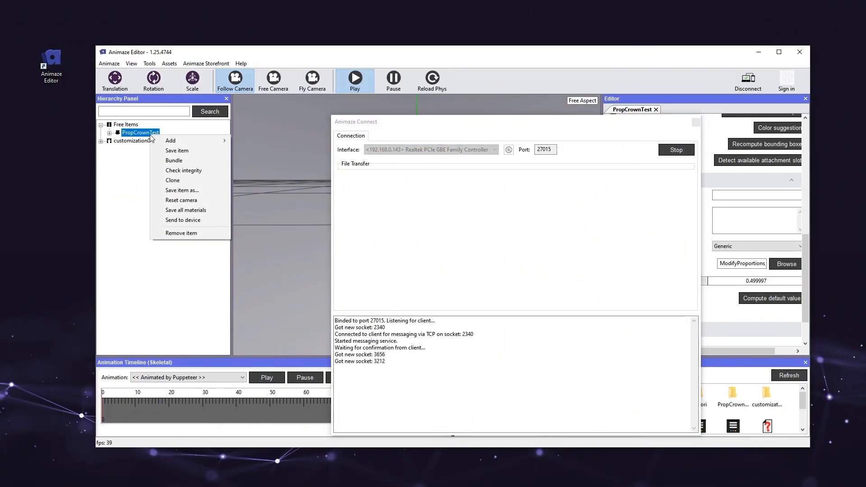
left_click(215, 220)
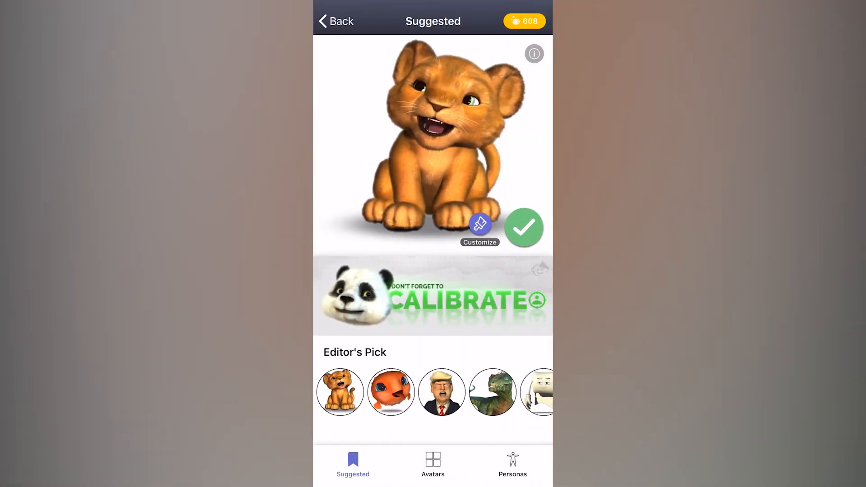
Step: In the mobile app, customize the lion cub avatar with the silver crown hat, adjust the crown's height and accept the look
left_click(480, 224)
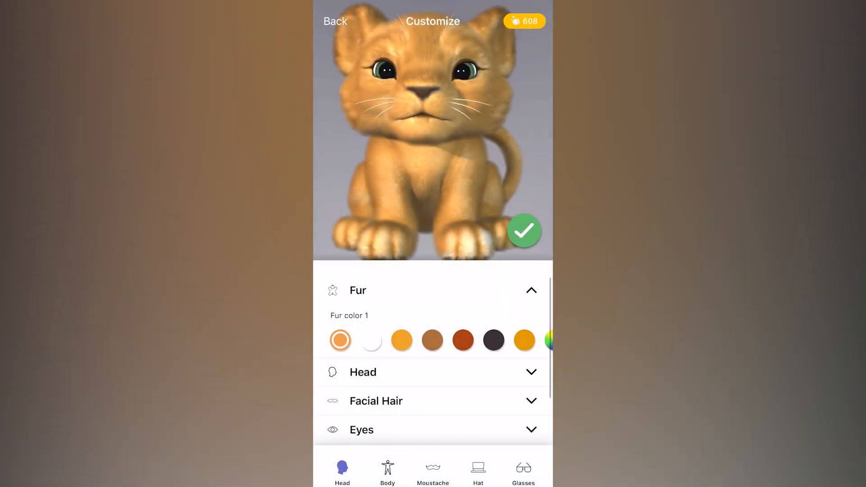
left_click(478, 471)
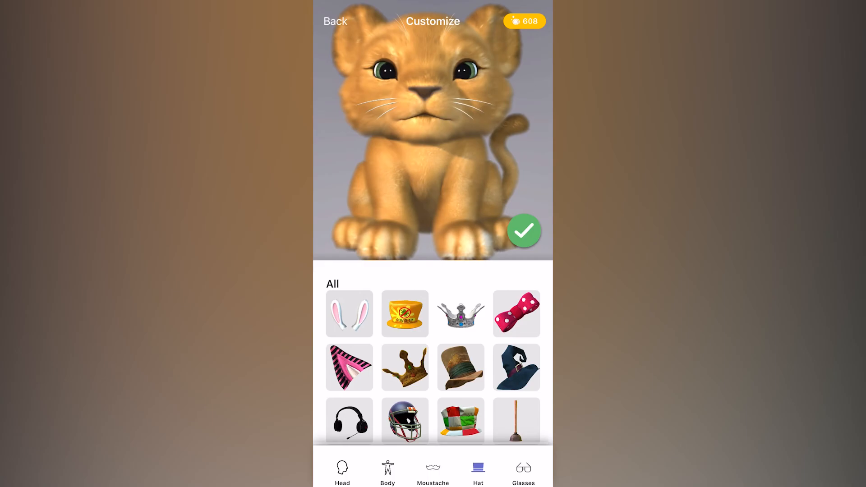
left_click(460, 318)
mouse_move(427, 282)
left_mouse_down()
mouse_move(466, 283)
mouse_move(443, 283)
left_mouse_up()
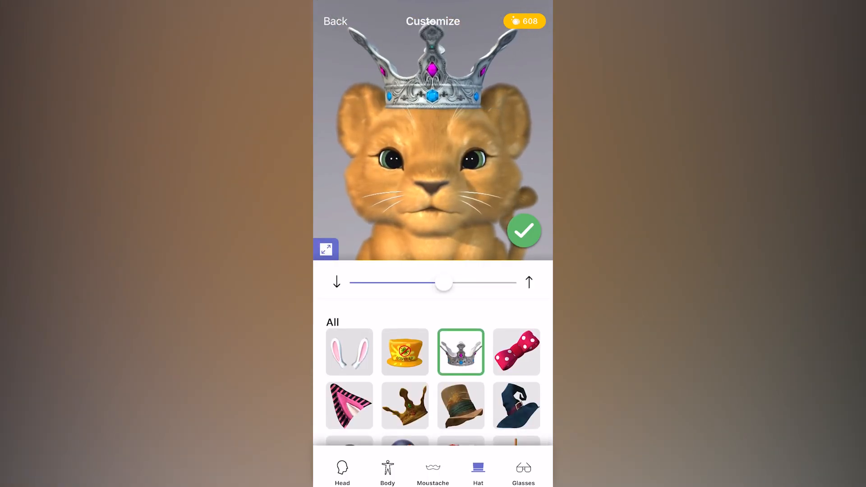
left_click(524, 231)
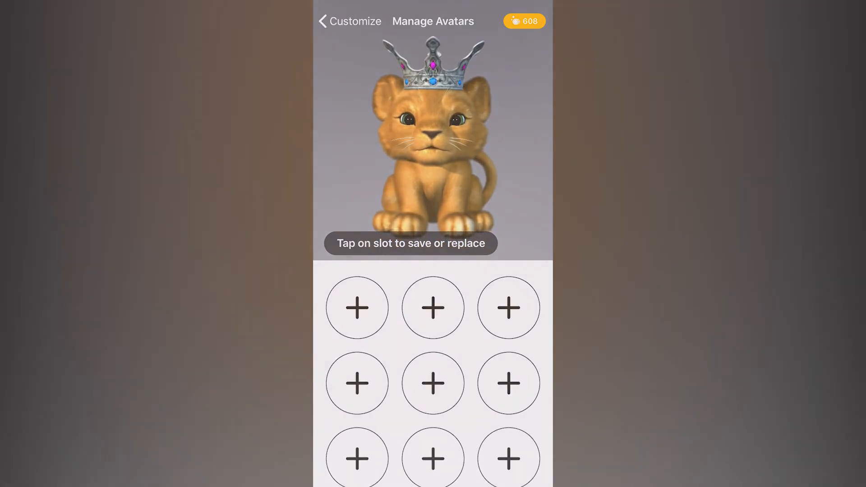